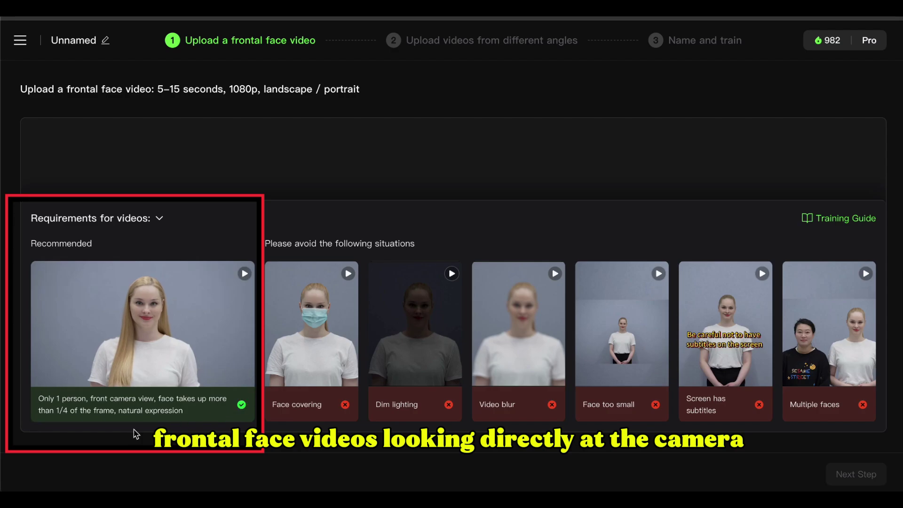
Preview the face-covering example among the video requirements and close it.
left_click(326, 361)
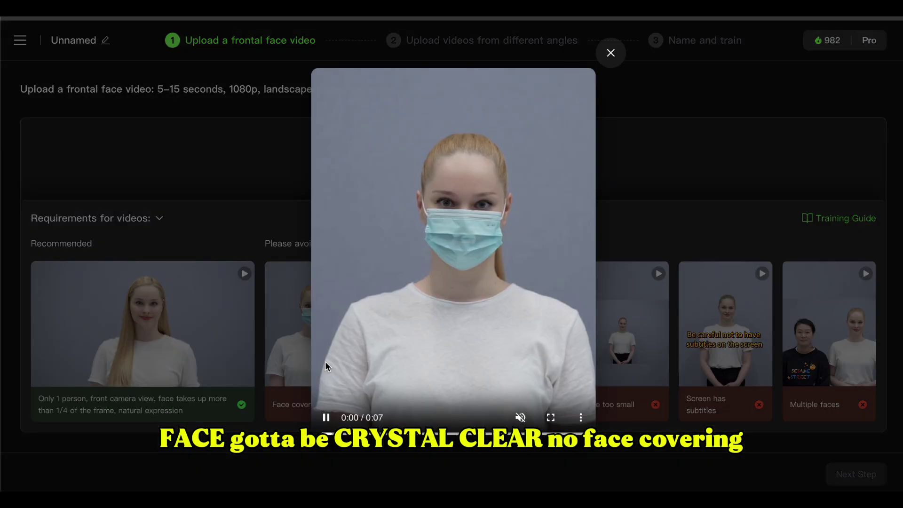
left_click(611, 55)
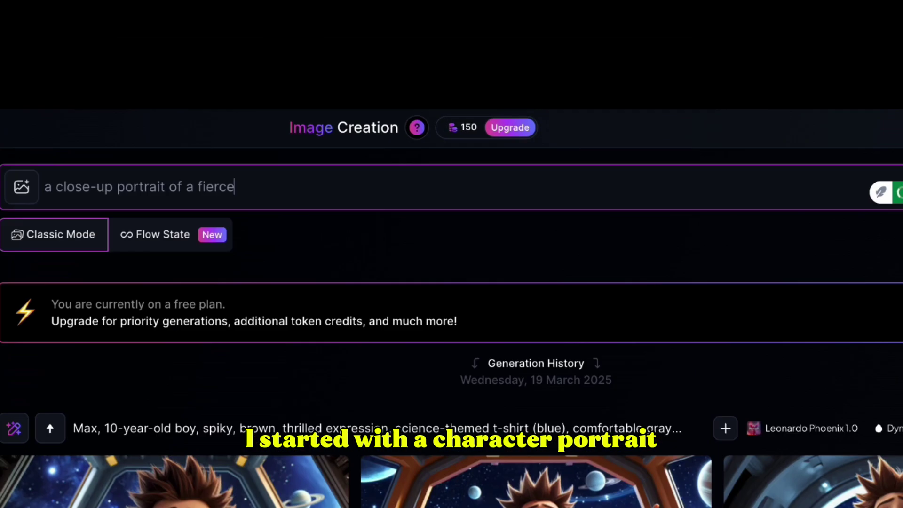
In Leonardo AI, write a portrait prompt of a fierce yet composed female agent with platinum hair, amber eyes, dark tactical gear, futuristic accessories and subtle metallic details.
type("g. She has platinum hair, sharp am")
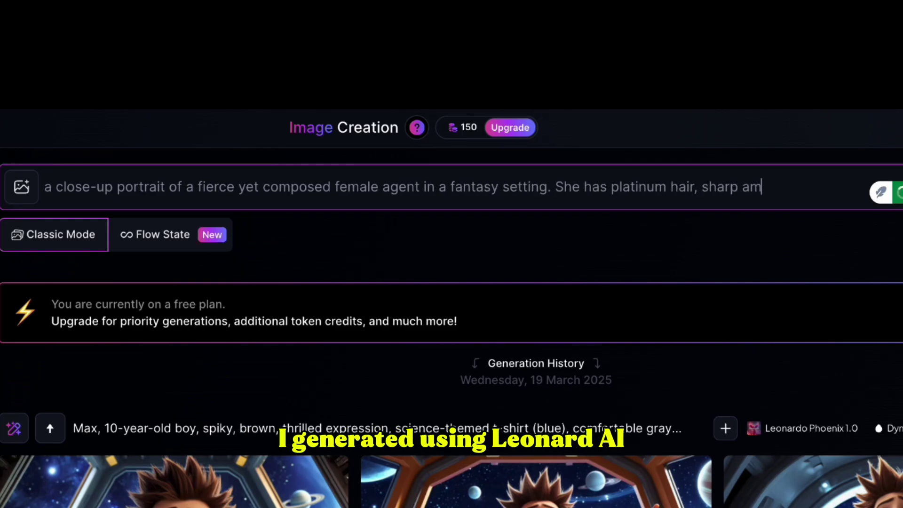
type("fident expression. Her attire is a mix of sleek, ")
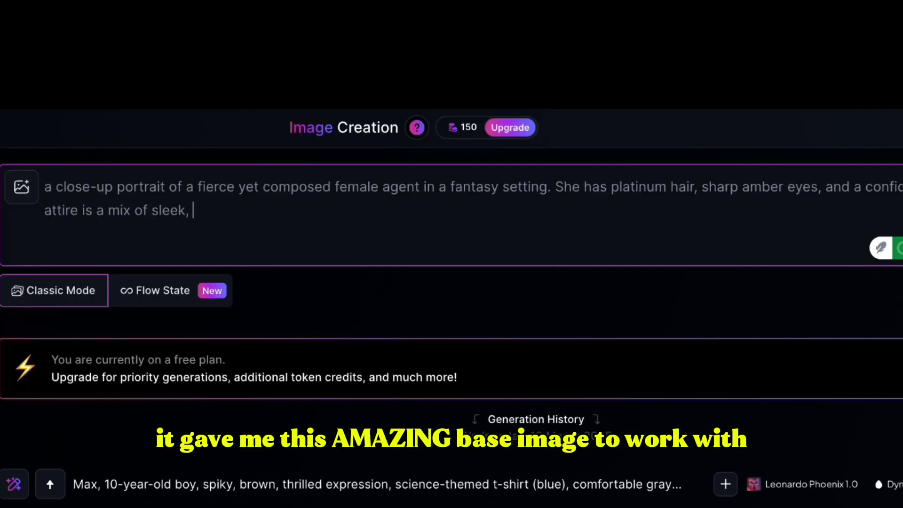
type("dark tactical gear and futuristic accessories, with subtle metallic details")
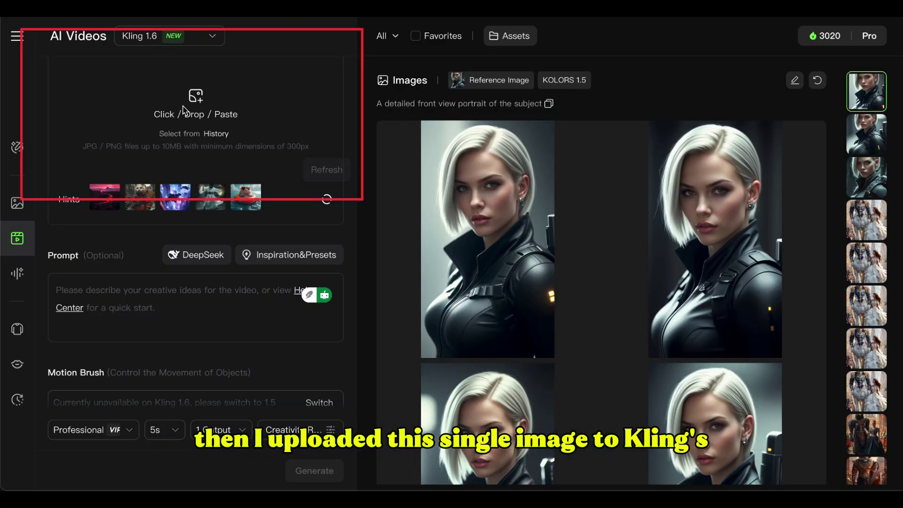
In Kling AI, upload the 720×1280 front-view portrait PNG from Downloads as the start image of the video.
left_click(183, 109)
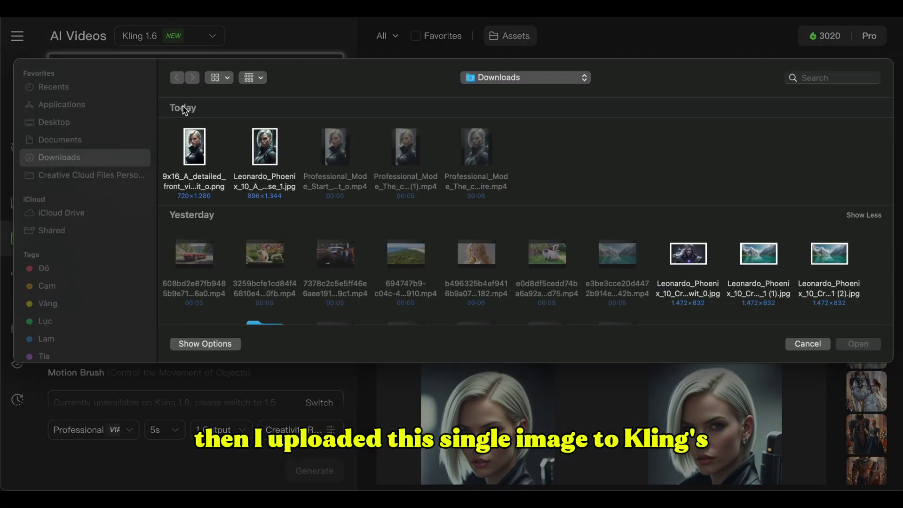
left_click(191, 144)
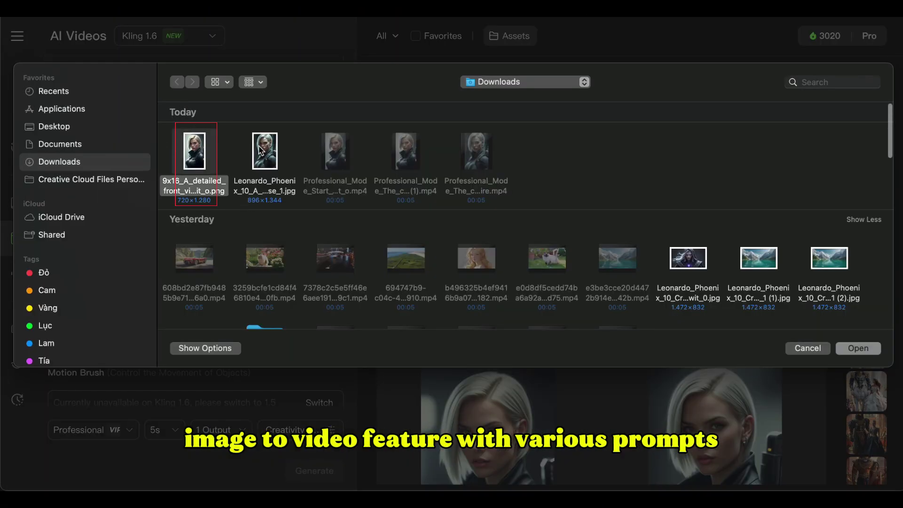
left_click(874, 353)
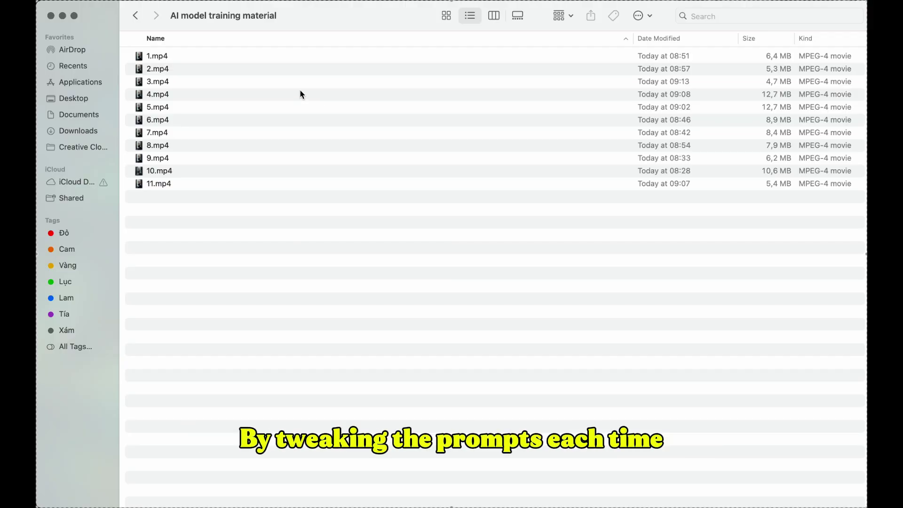
Go through the training clips 1.mp4 to 11.mp4 one by one in the AI model training material folder.
left_click(245, 55)
left_click(240, 69)
left_click(234, 82)
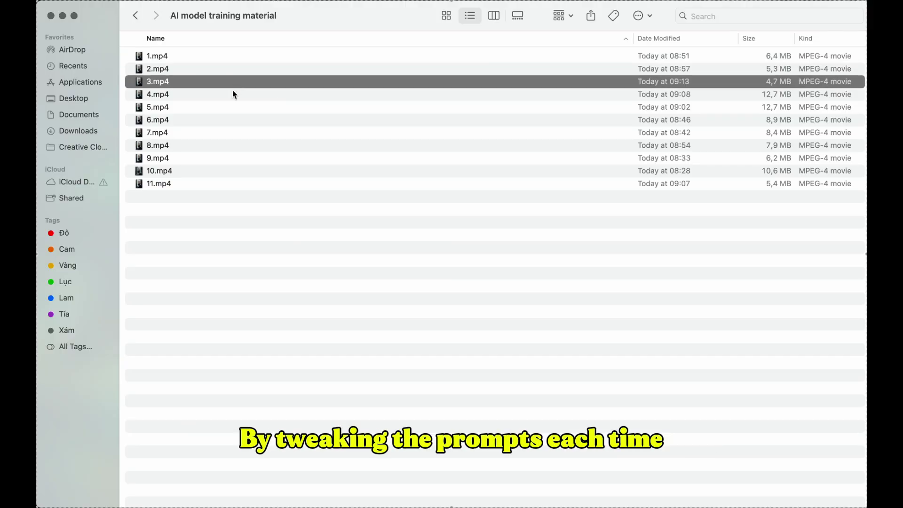
left_click(231, 94)
left_click(230, 106)
left_click(228, 120)
left_click(227, 132)
left_click(225, 145)
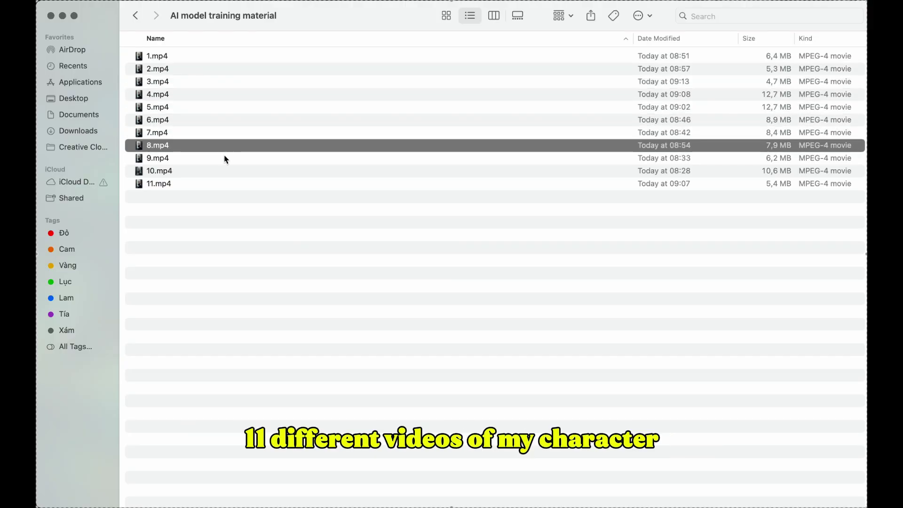
left_click(224, 158)
left_click(223, 170)
left_click(222, 183)
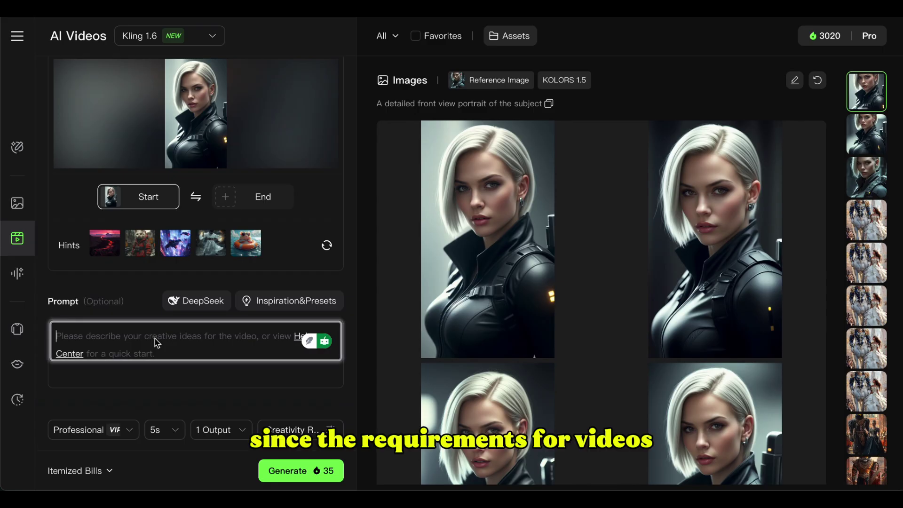
In Kling AI, enter the prompt "Start with a close-up portrait of the character. Gradually zoom out to reveal her sleek, dark tactical gear and futuristic accessories".
type("Start with a close-up portrait of the character. Gradually zoom out to reveal her sleek, dark tactical gear and futuristic accessories, with subtle metallic details. Then, smoothly rotate around her, showing a 360-degree view of her from different angles: front, side, and back")
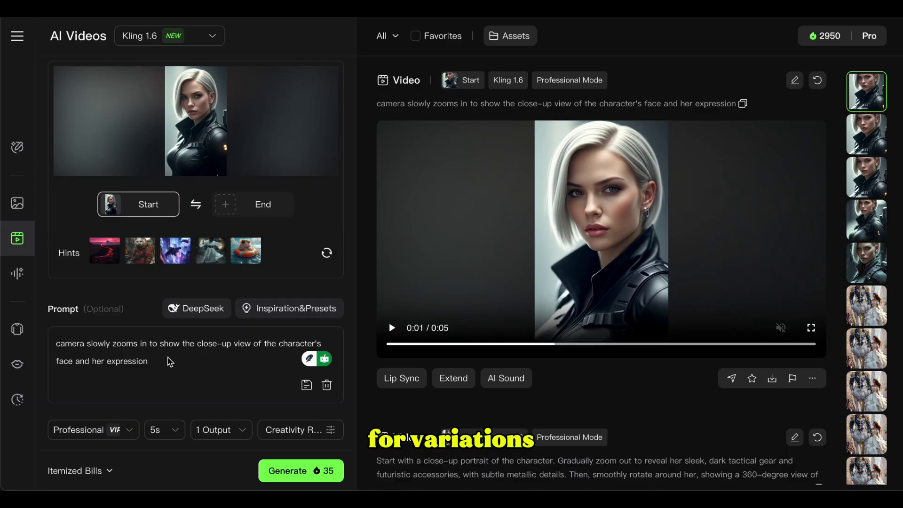
Generate a video from the new prompt "The character turns her back to the viewers and walks away with purpose. Her platinum hair is visible from the back".
key("ctrl+a")
key("BackSpace")
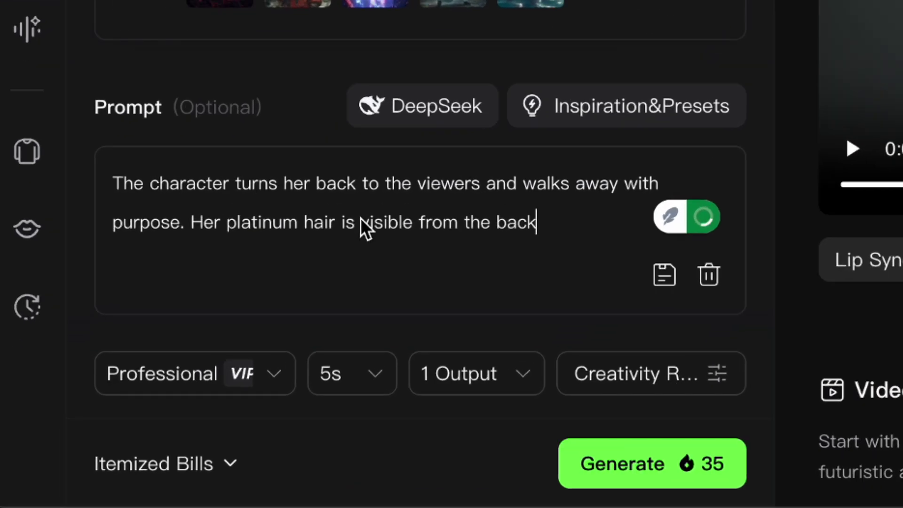
left_click(657, 480)
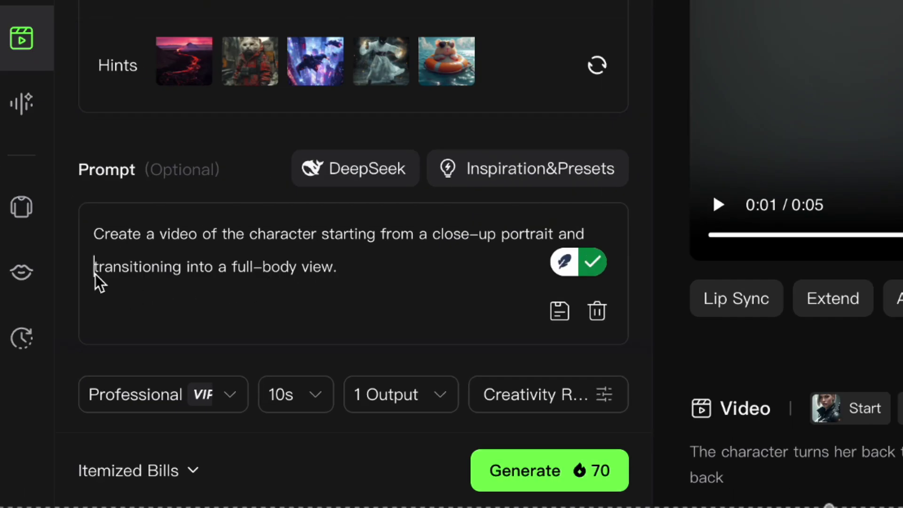
left_click_drag(95, 277, 343, 284)
left_click(378, 284)
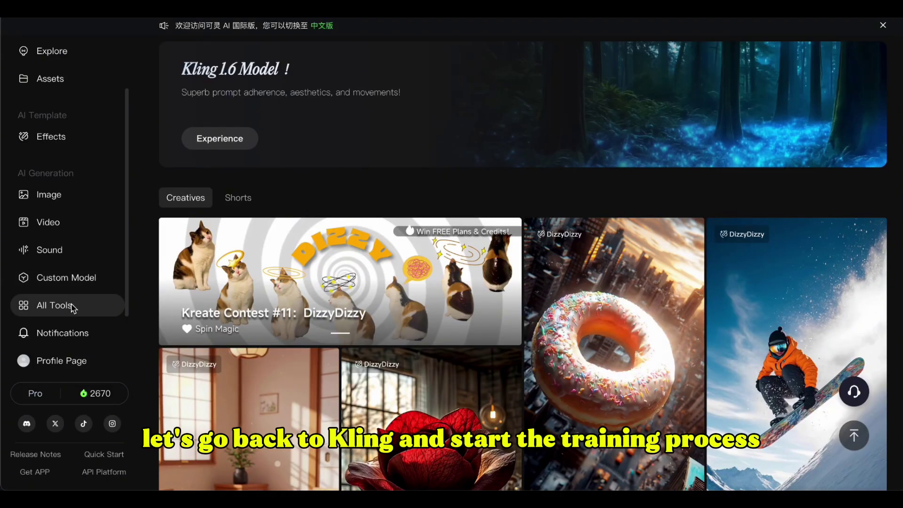
Start a custom face model, upload 9.mp4 as its frontal face video and play the uploaded clip.
left_click(71, 285)
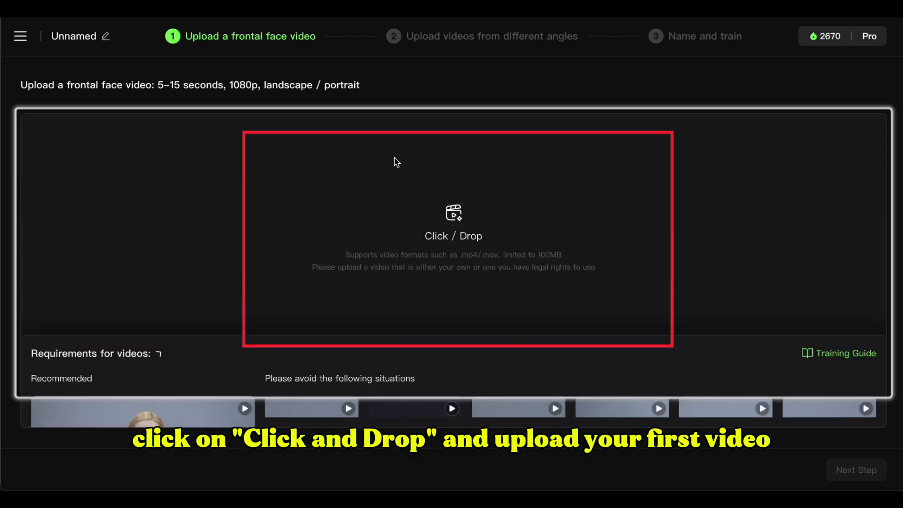
left_click(445, 230)
mouse_move(760, 161)
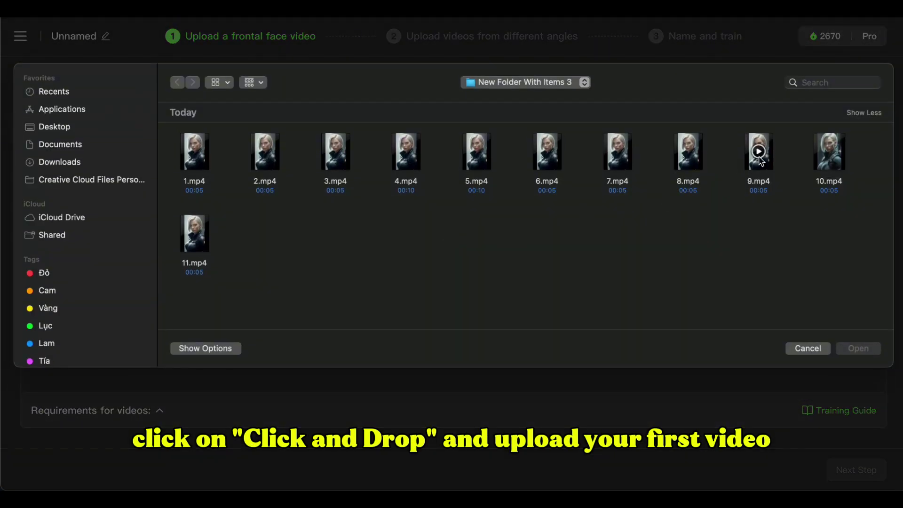
left_click(858, 348)
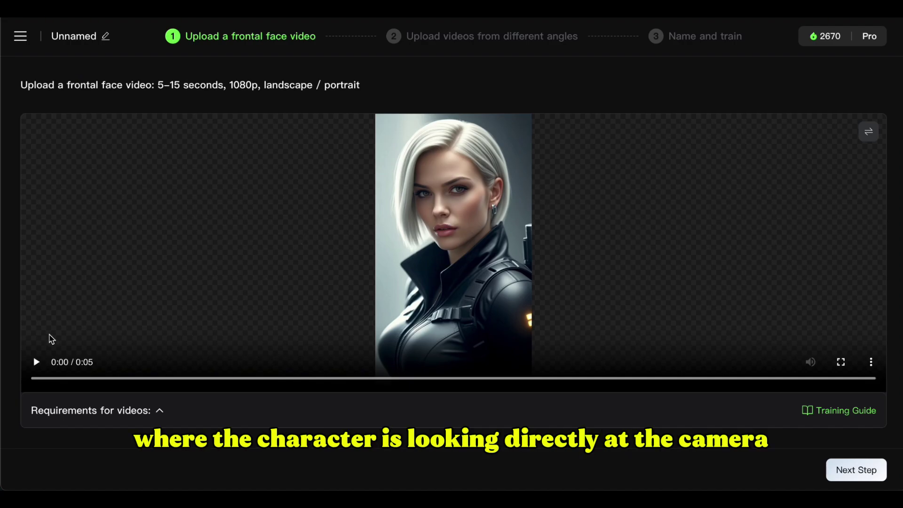
left_click(38, 366)
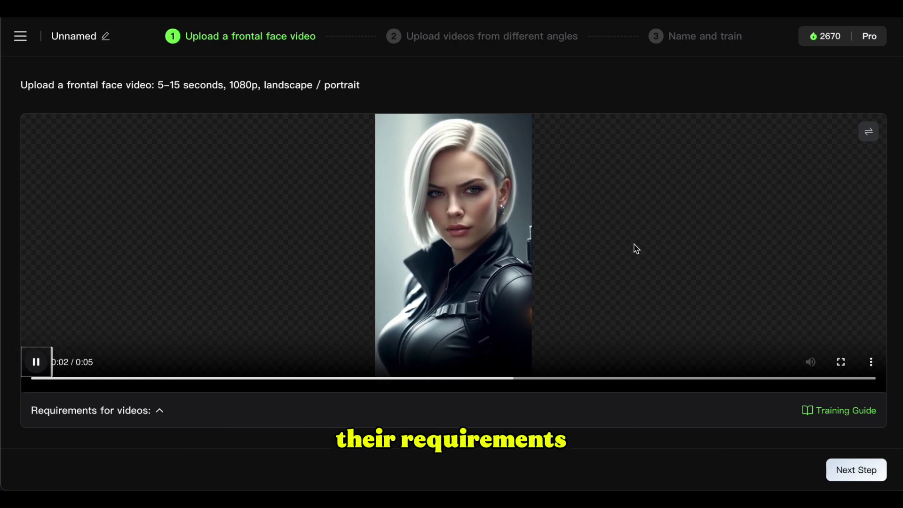
Upload 1.mp4 to 8.mp4, 10.mp4 and 11.mp4 as the videos from different angles and start training the model.
left_click(855, 470)
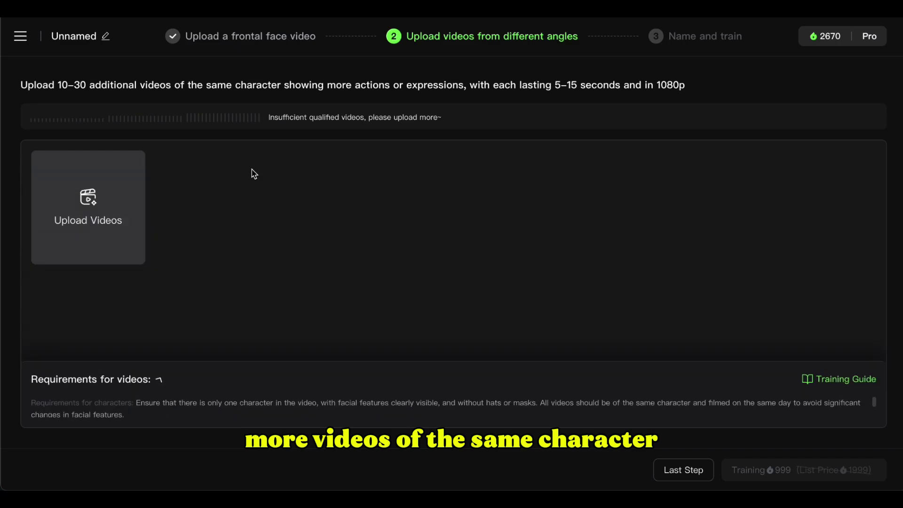
left_click(115, 195)
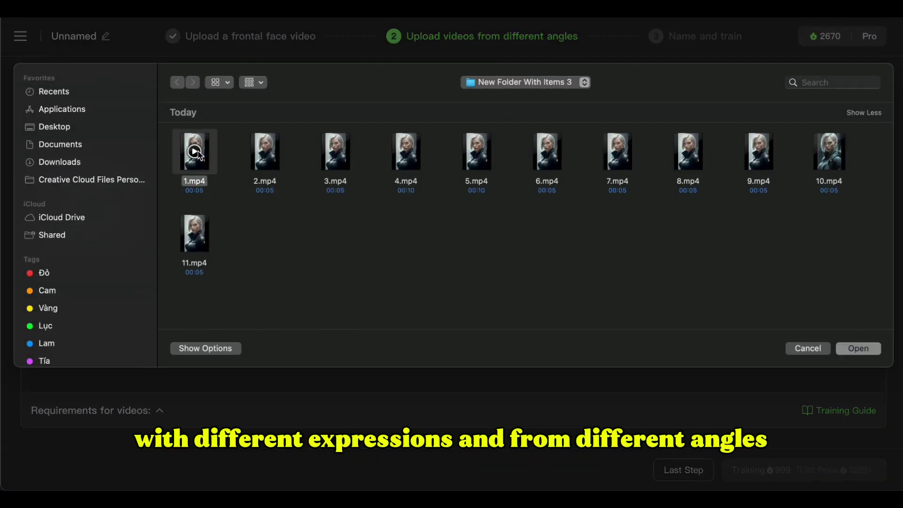
left_click_drag(433, 170, 457, 168)
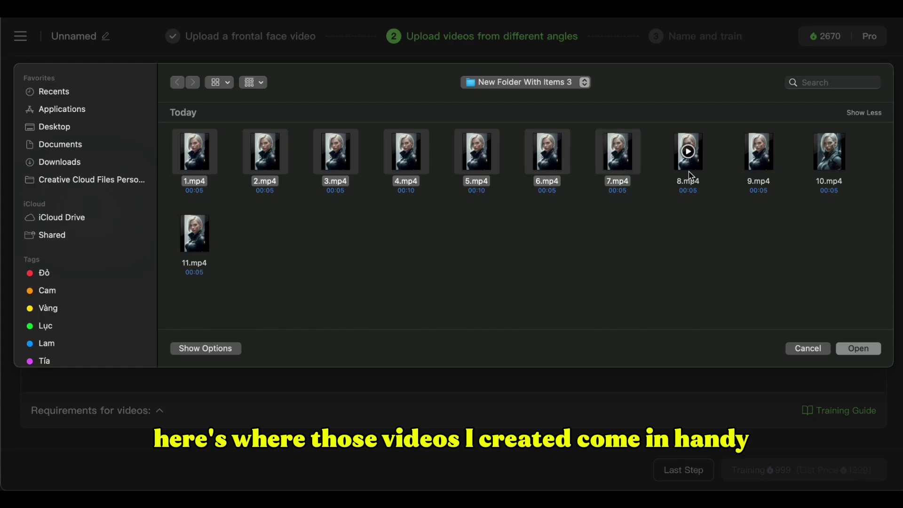
left_click_drag(689, 176, 705, 175)
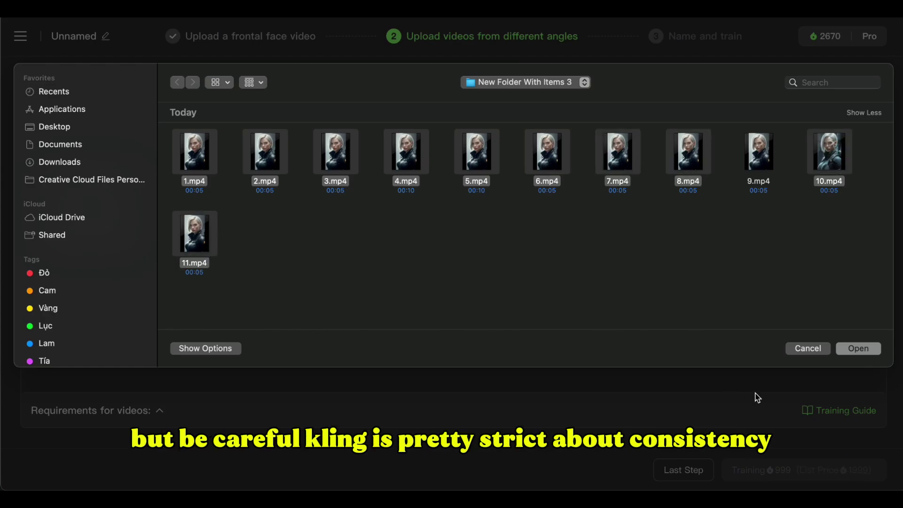
left_click(858, 349)
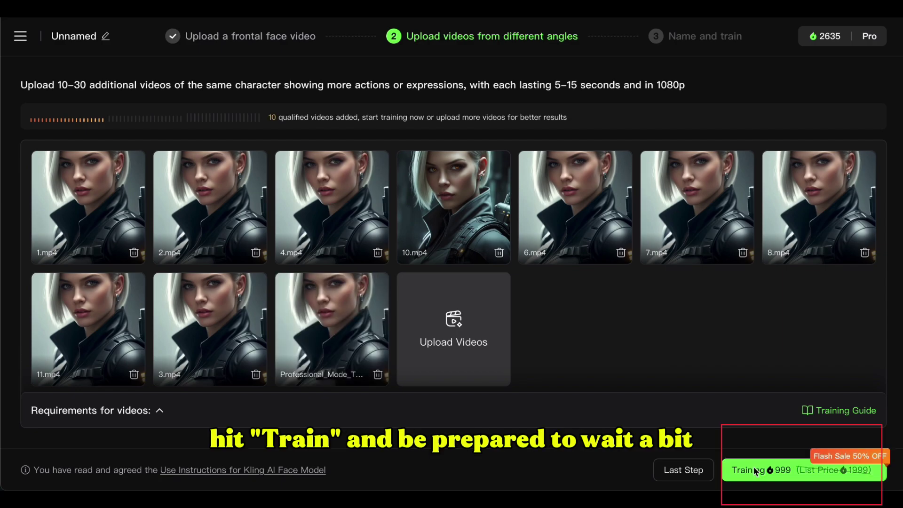
left_click(754, 467)
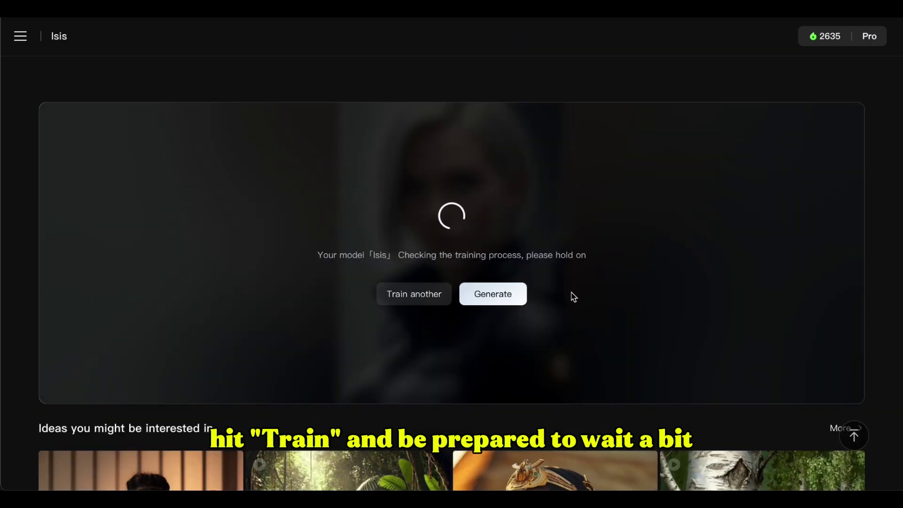
scroll(573, 296, "down", 1)
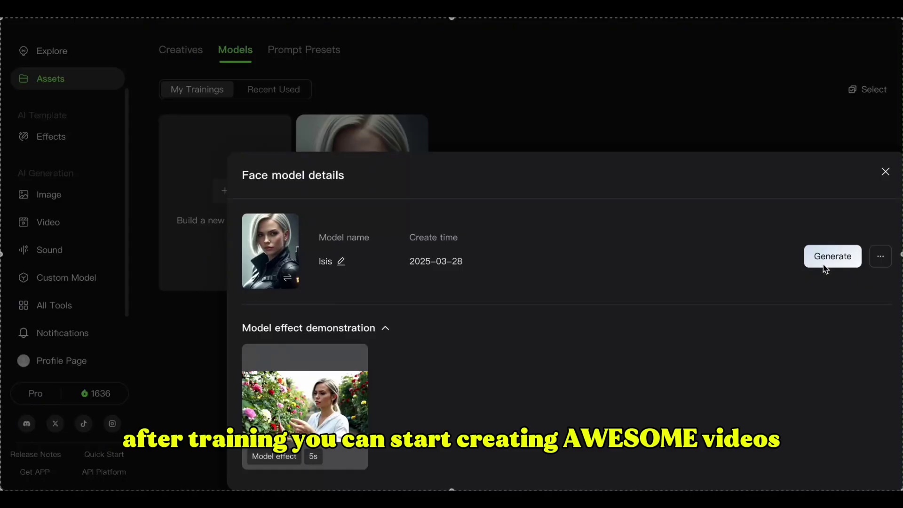
Open video generation with the trained Isis face model and review the hair description in the rooftop prompt.
left_click(771, 258)
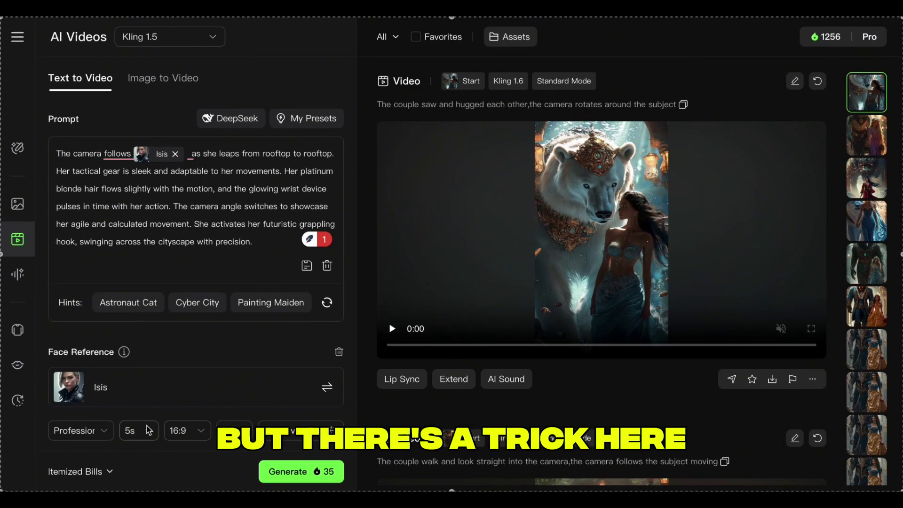
left_click(147, 431)
left_click(146, 430)
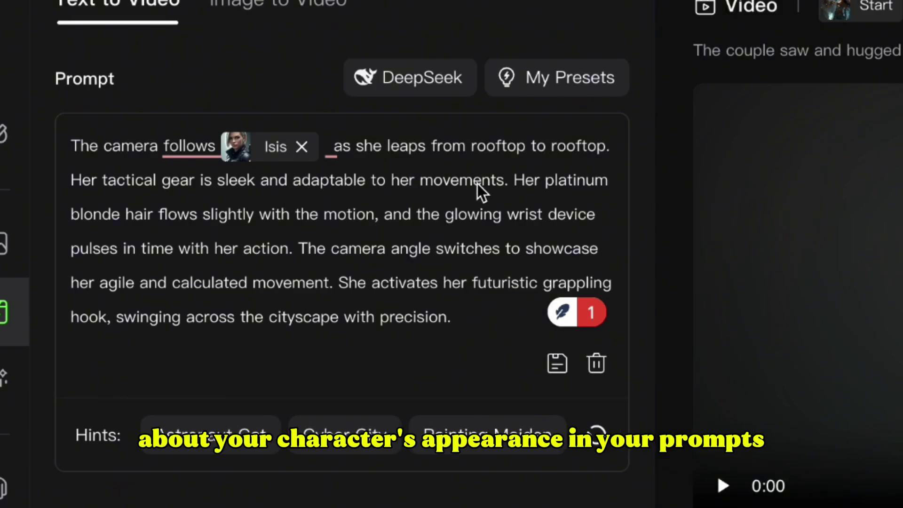
left_click_drag(545, 179, 157, 214)
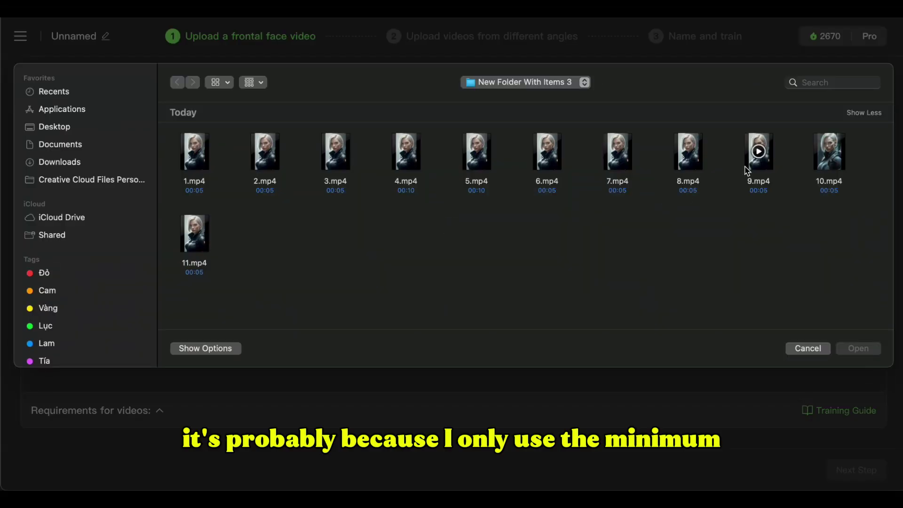
Upload 9.mp4 as the frontal face video of the custom face model.
left_click(759, 159)
left_click(867, 350)
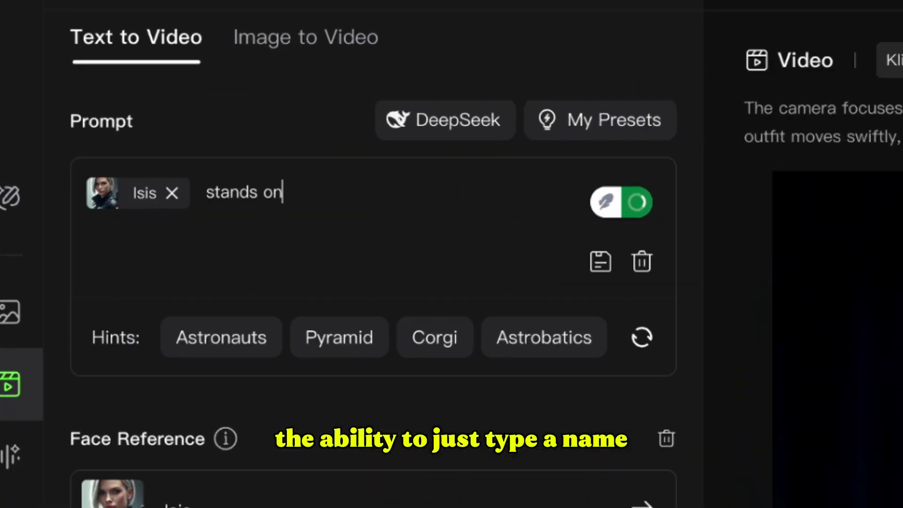
Continue the Isis video prompt with "a rooftop, her cloak flowing behind her. She crouches down, peering through high-tech binoculars at a building in the distance".
type("a rooftop, her cloak flowing behind her. She c")
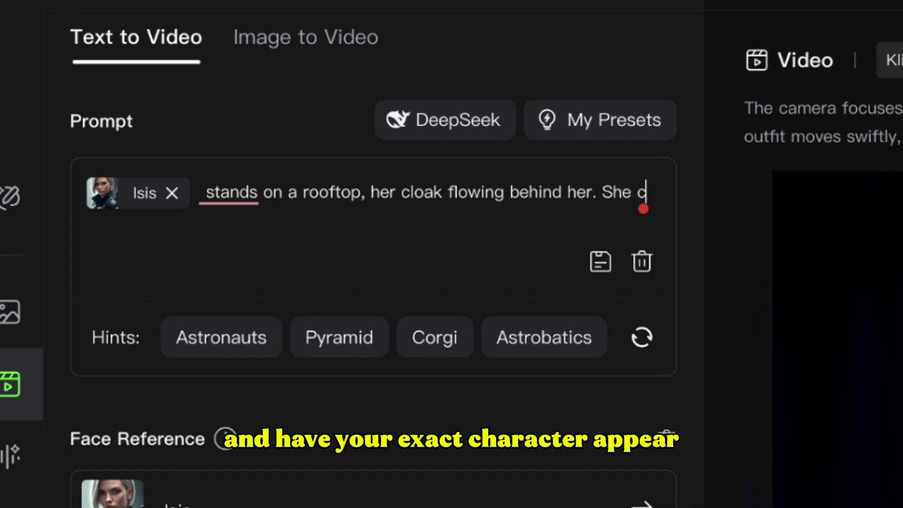
type("rouches down, peering through high-tech binoculars at a b")
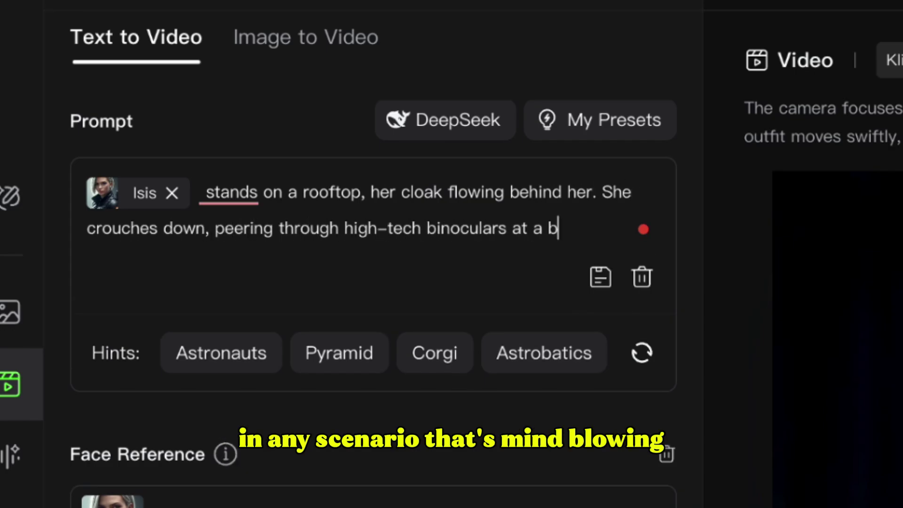
type("uilding in the dist")
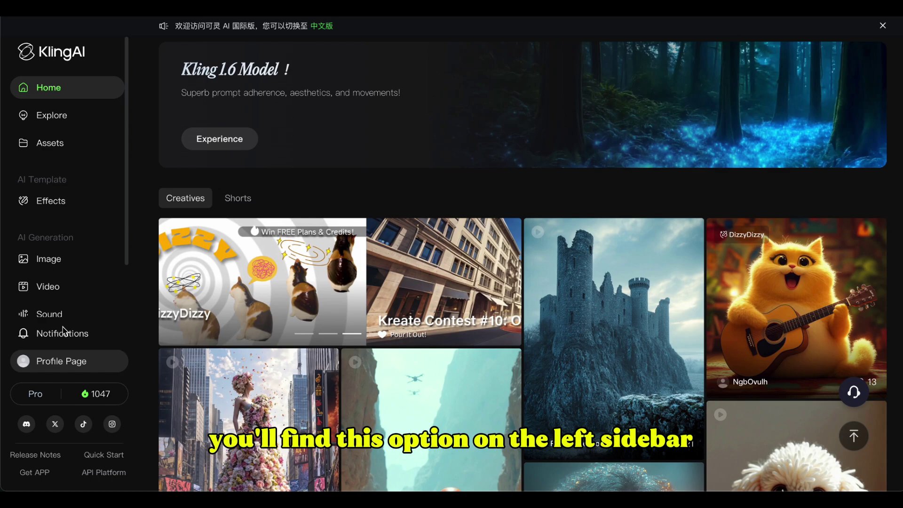
Open the overview of all AI tools from the Kling AI home page.
scroll(70, 311, "down", 3)
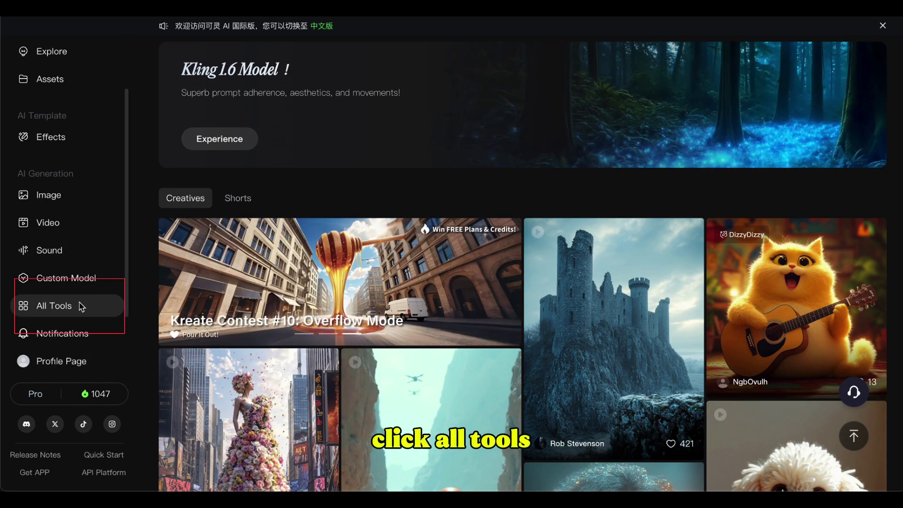
left_click(81, 306)
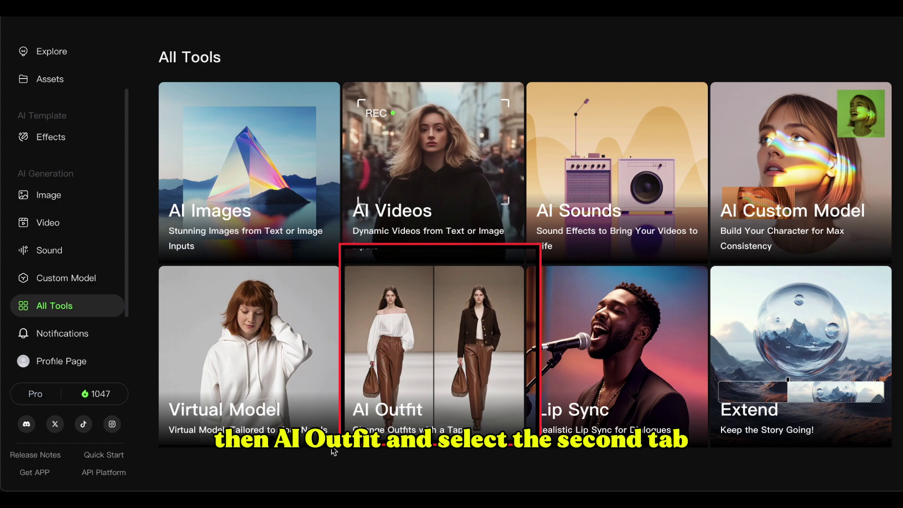
Generate an AI virtual try-on that dresses the uploaded photo of the character in the green and red Christmas sweater as a single top garment.
left_click(386, 390)
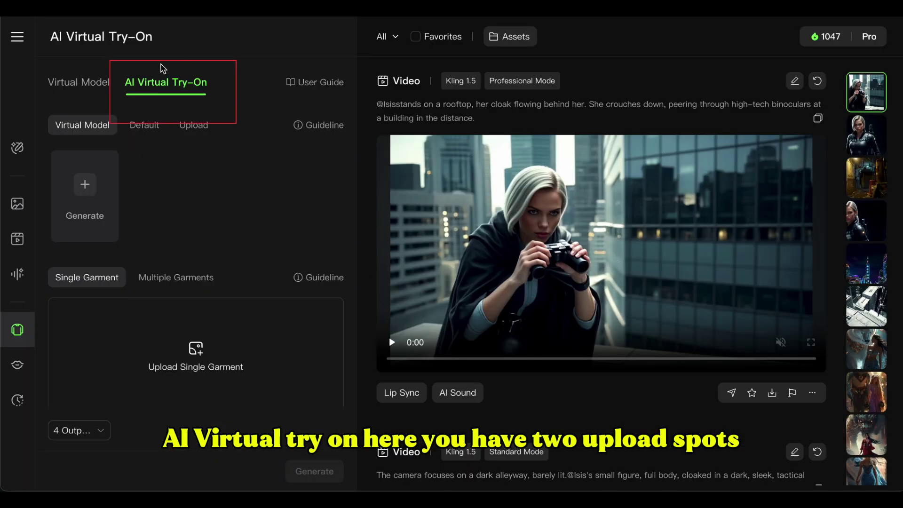
left_click(188, 125)
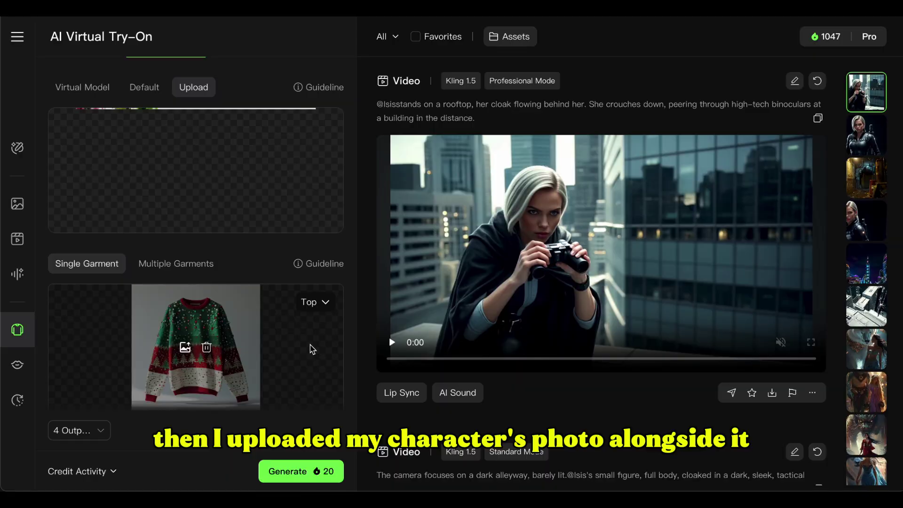
left_click(297, 471)
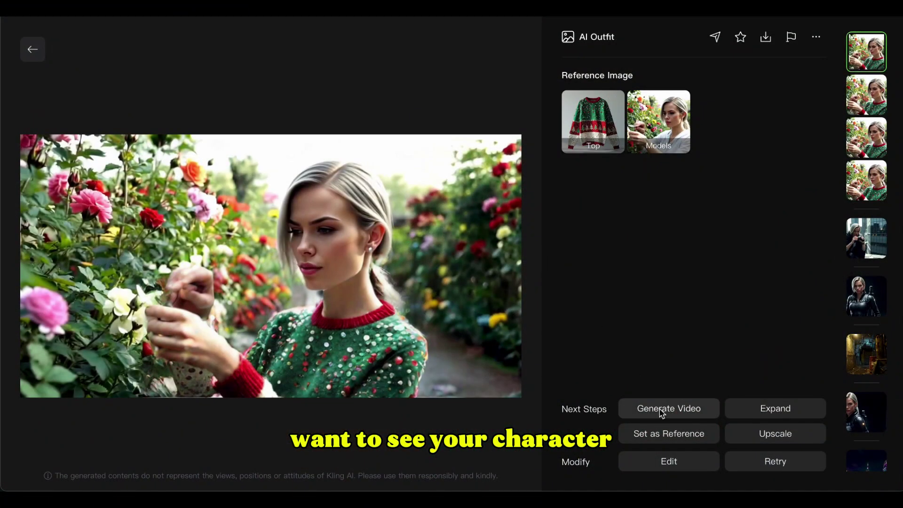
Send the sweater outfit image to video generation and replace its prompt with "Woman smiles and waves at the viewer".
left_click(661, 410)
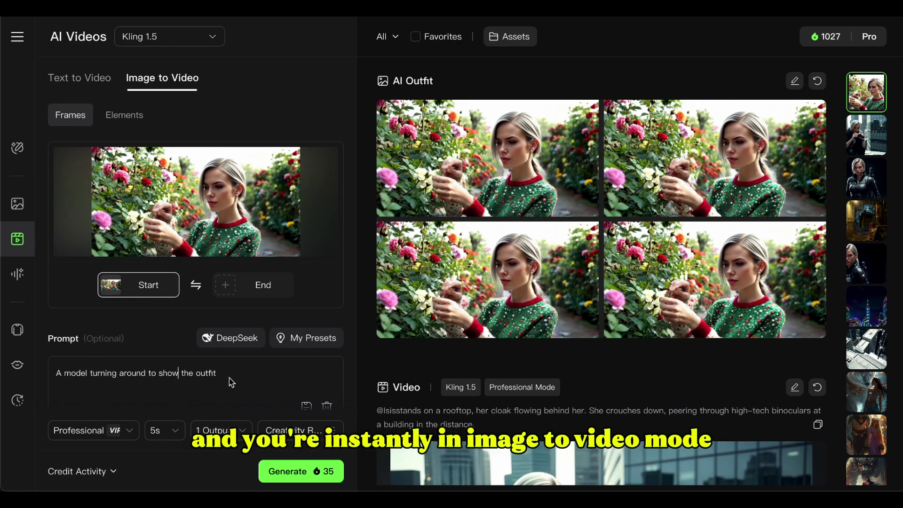
key("ctrl+shift+Left")
key("ctrl+shift+Left")
key("ctrl+shift+Left")
key("ctrl+shift+Left")
key("ctrl+shift+Left")
key("ctrl+shift+Left")
key("ctrl+shift+Left")
key("ctrl+shift+Left")
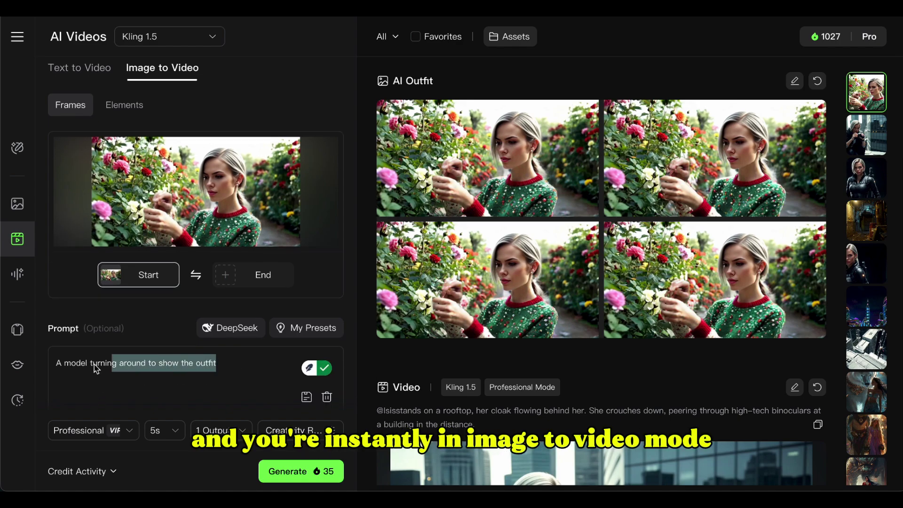
type("Woman smiles and waves at the viewer")
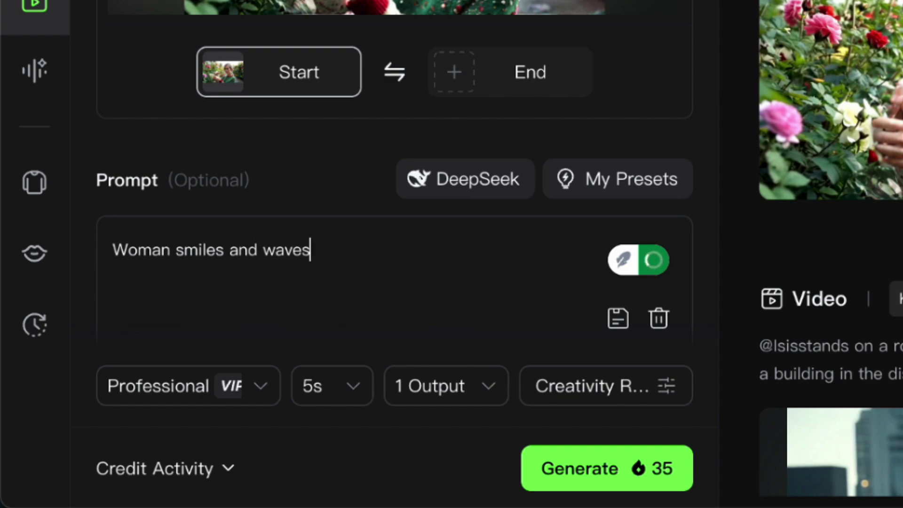
type("s")
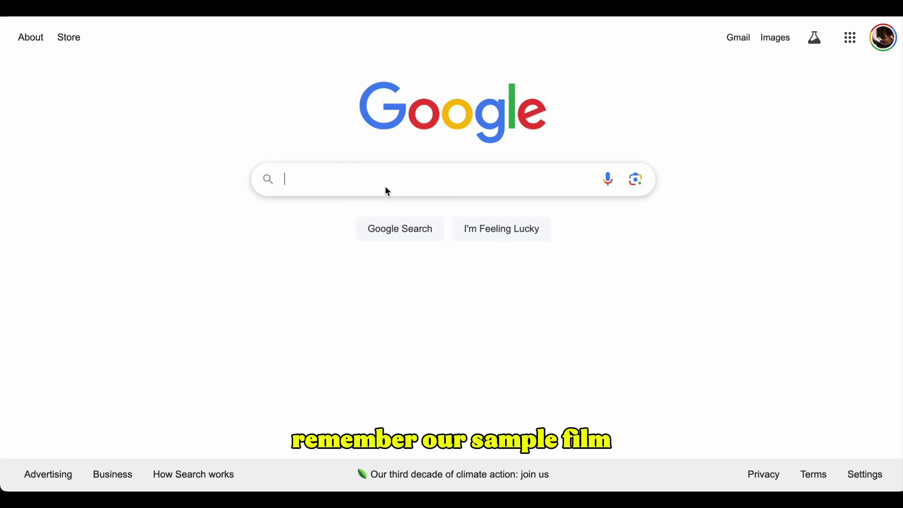
Find the PlayAI website through a Google search for "PlayAI" and open its text-to-speech Playground.
type("PlayAI")
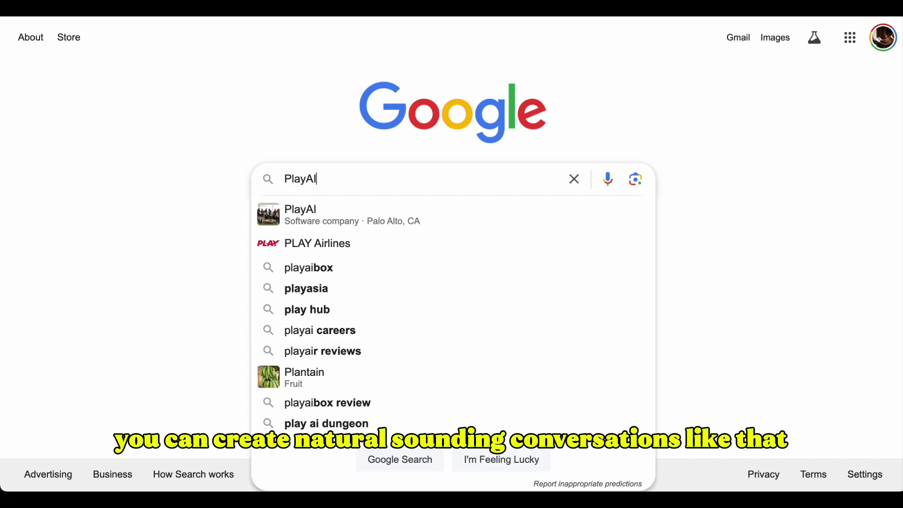
key("Return")
left_click(155, 170)
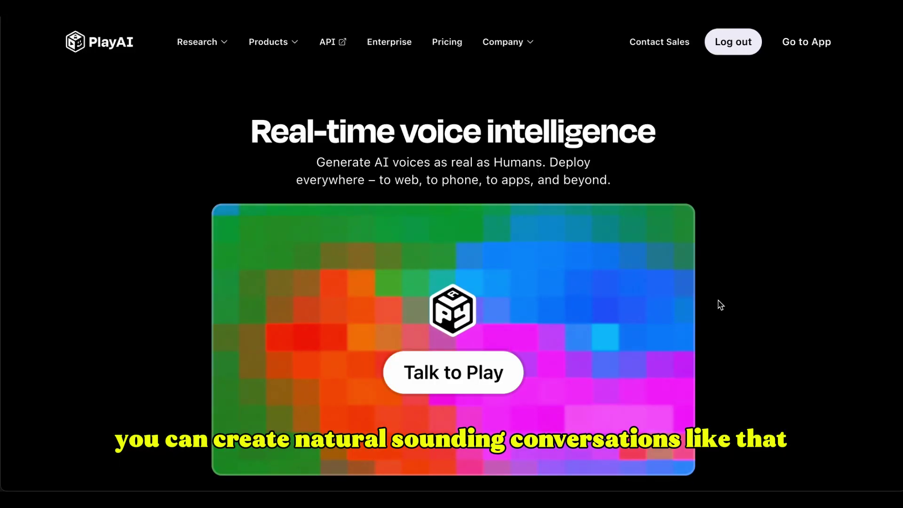
scroll(720, 305, "down", 7)
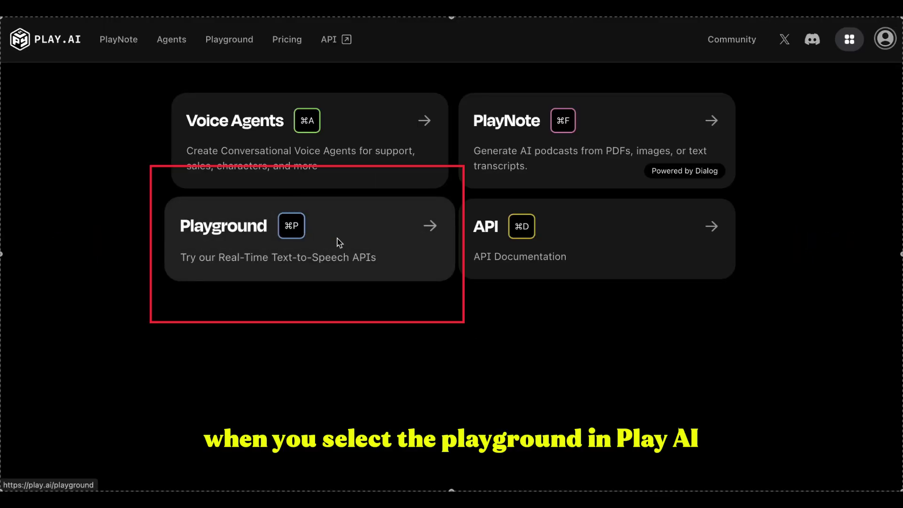
left_click(337, 238)
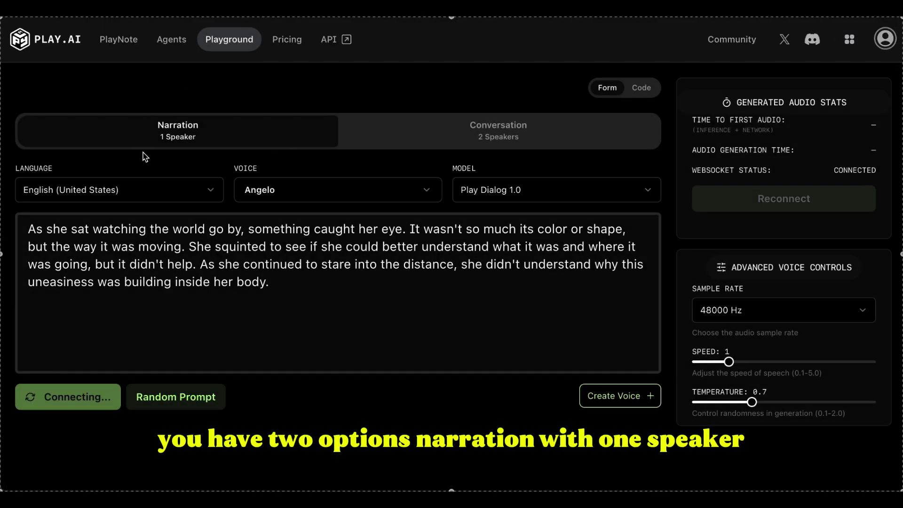
Check the Narration and Conversation modes and generate speech from the sample one-speaker narration text.
left_click(433, 131)
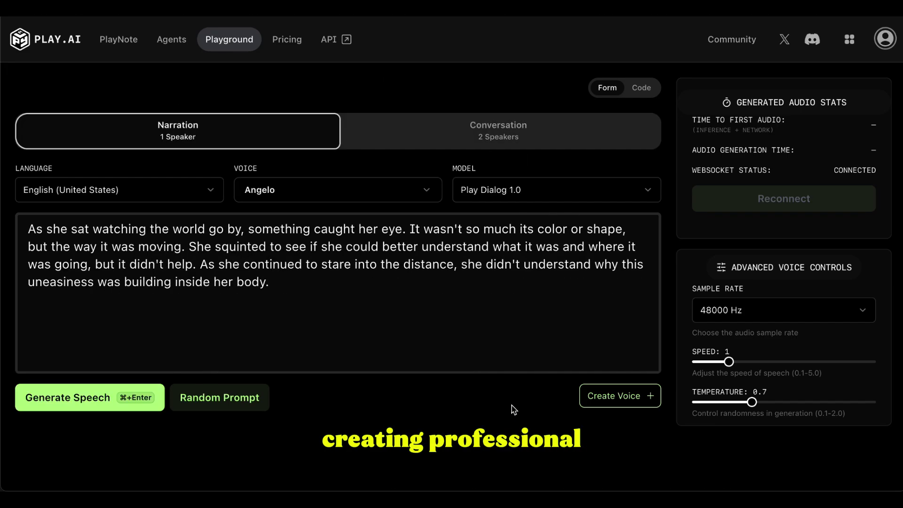
left_click(90, 401)
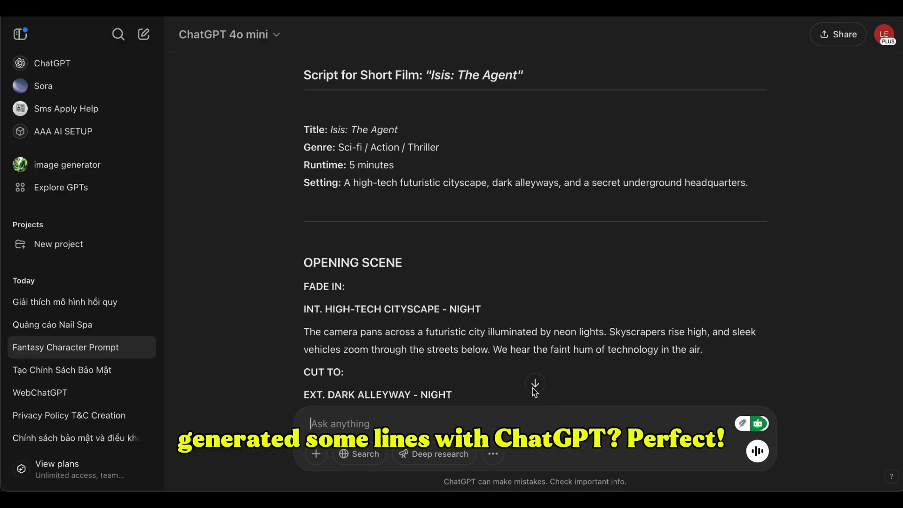
Replace PlayAI's narration text with the ChatGPT script line "Her name is Isis. An agent like no other. Stealth, precision, and power, all wrapped in one.".
scroll(532, 331, "down", 6)
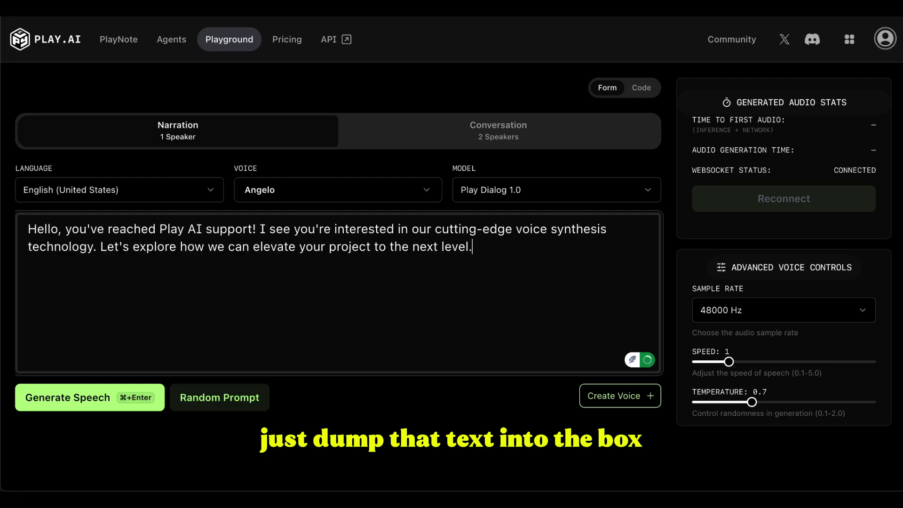
type("Her name is Isis. An agent like no other. Stealth, precision, and power, all wrapped in one.\"")
key("super+shift+Up")
key("BackSpace")
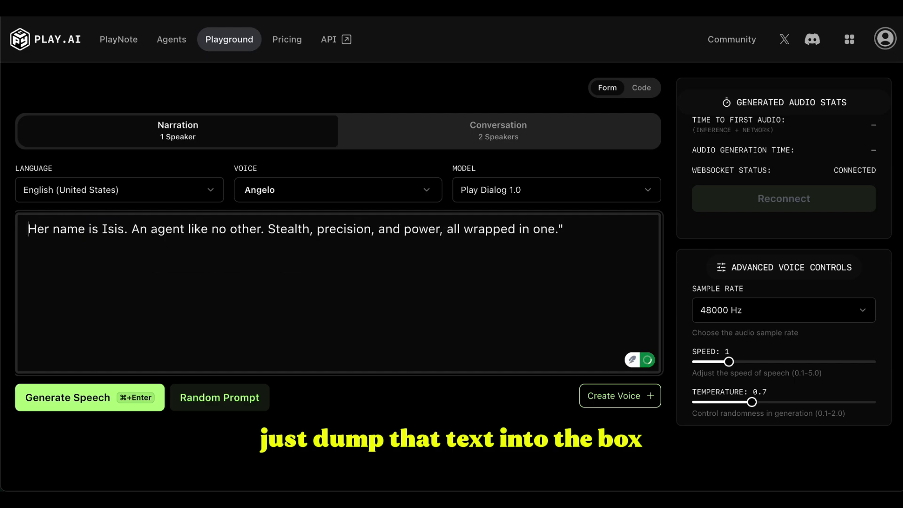
Choose the Adam (Narrative) voice for the Isis narration and generate the speech.
left_click(429, 193)
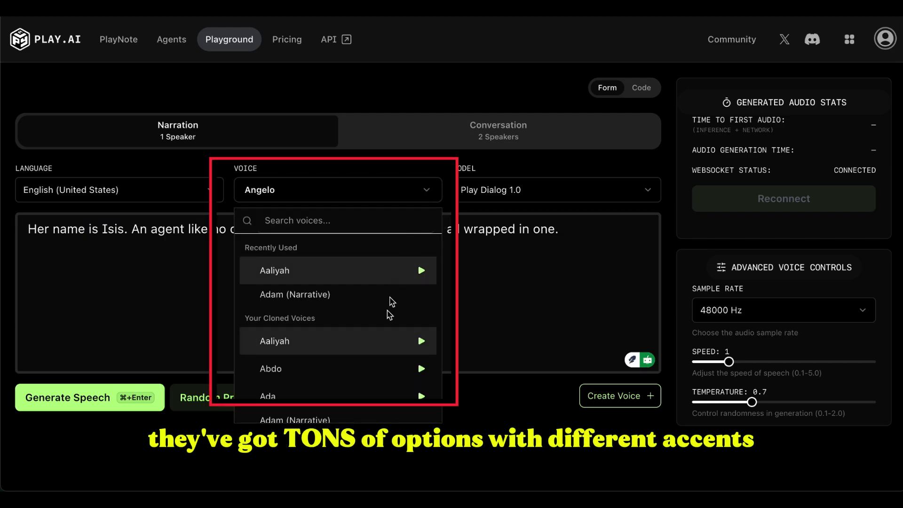
scroll(369, 363, "down", 2)
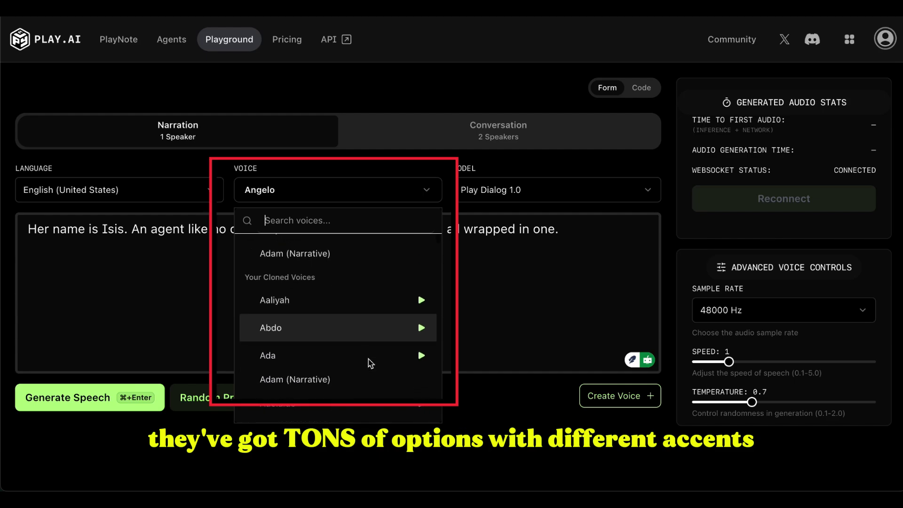
left_click(348, 376)
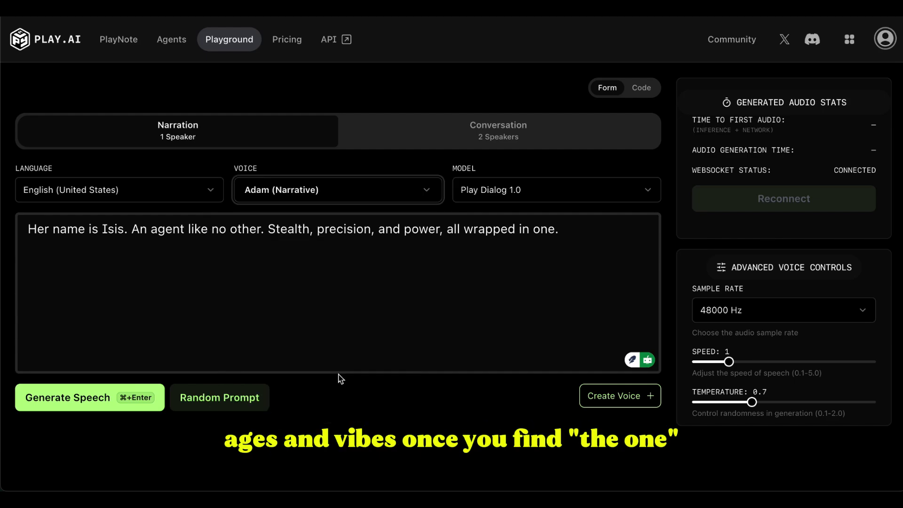
left_click(81, 398)
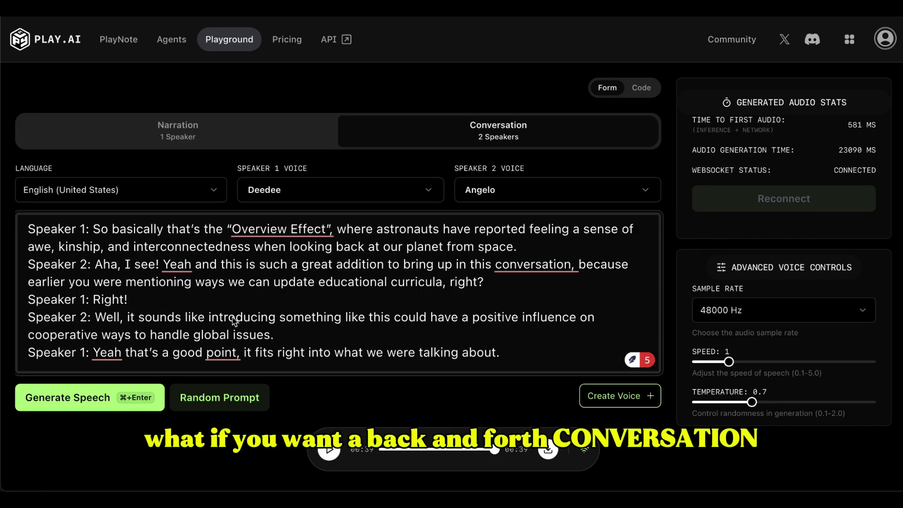
Replace the sample two-speaker conversation with the copied dialogue in which Speaker 1 questions Speaker 2 about the night of the murder.
key("super+a")
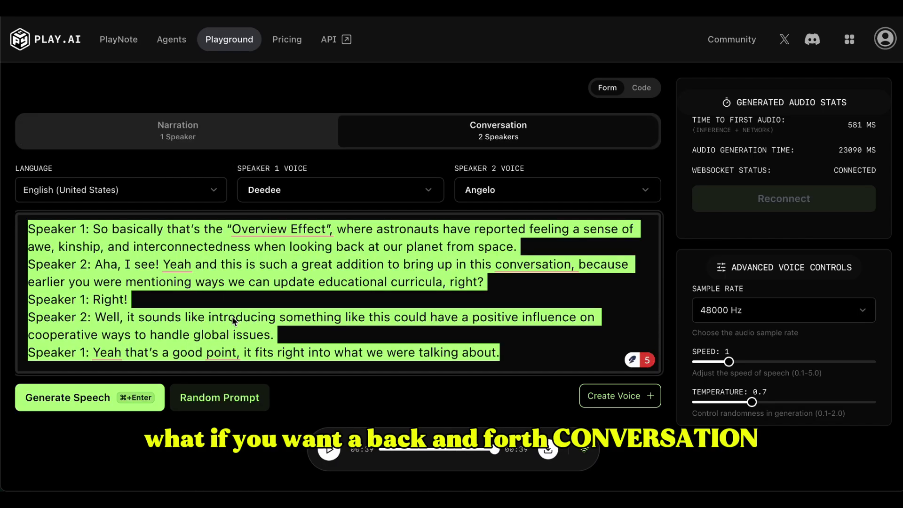
key("super+v")
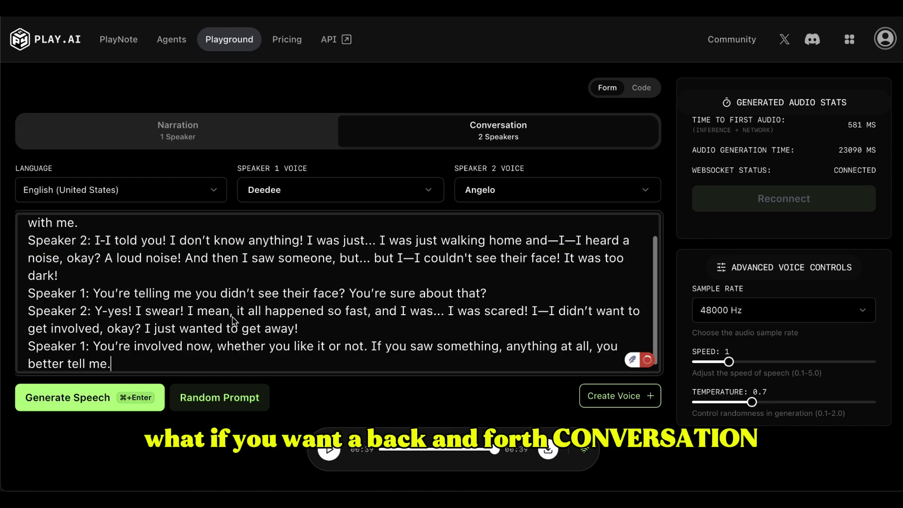
scroll(262, 289, "up", 2)
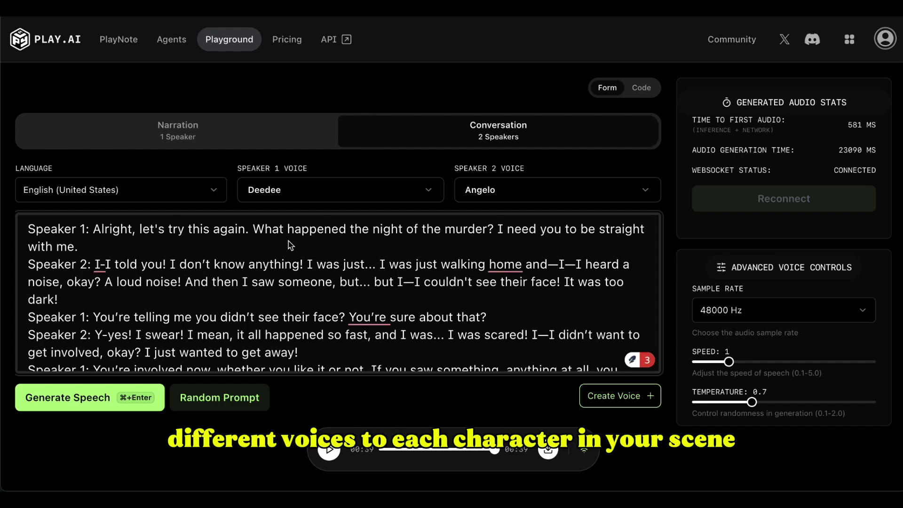
Browse the available voices for Speaker 1 and Speaker 2, and generate speech for the murder interrogation dialogue.
left_click(411, 195)
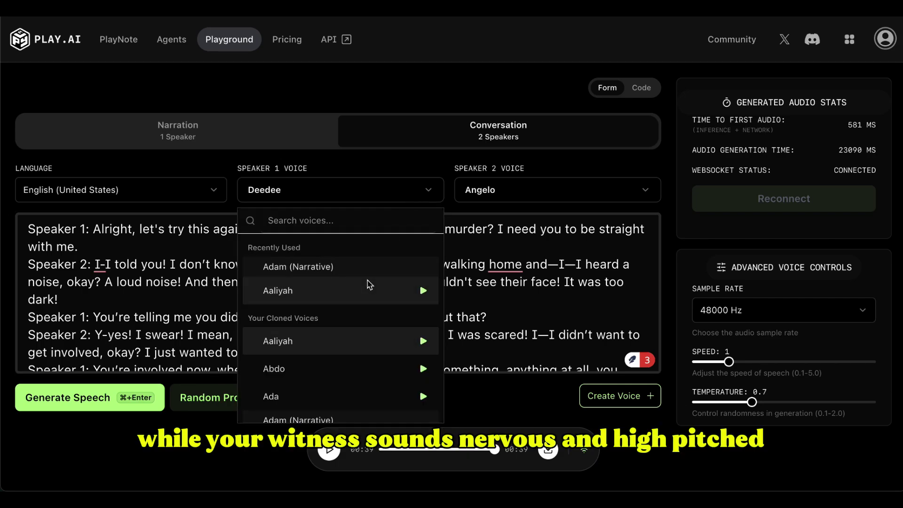
left_click(553, 203)
left_click(553, 203)
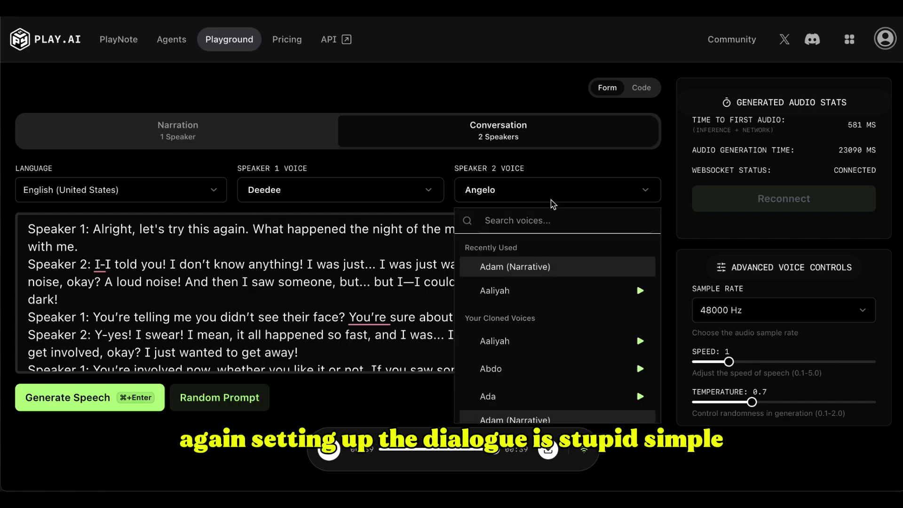
left_click(327, 358)
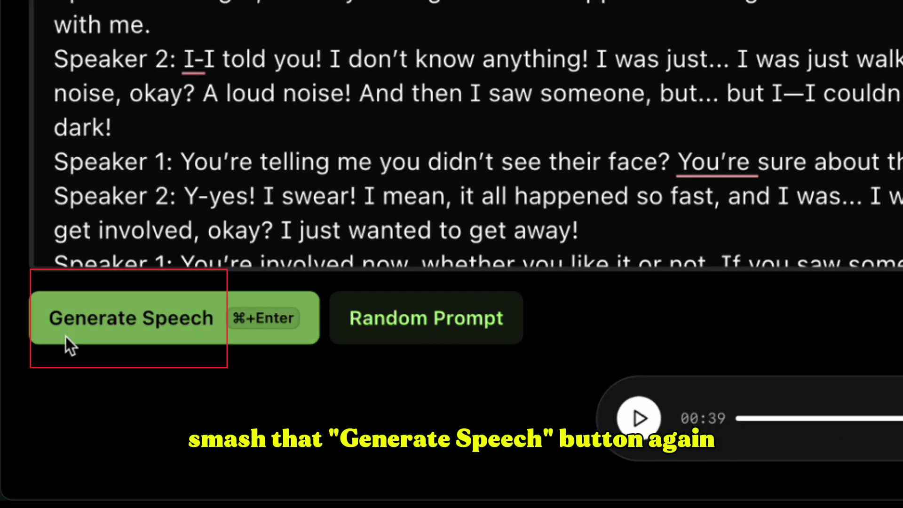
left_click(34, 407)
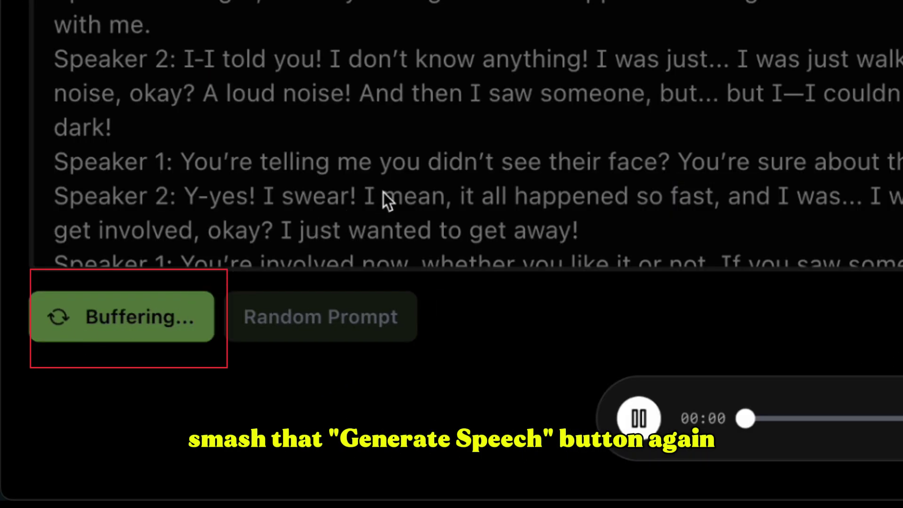